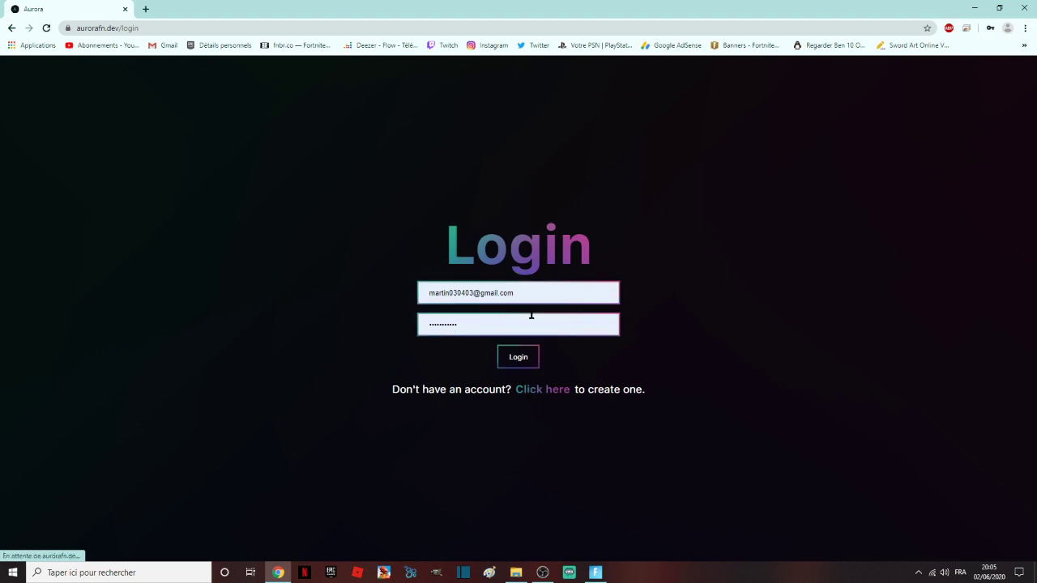
# Step: Clear the email field of the Aurora login form, leaving the password field as it is
pyautogui.tripleClick(525, 294)
pyautogui.write('<<<<<<<<<<<<<<<<<<<')
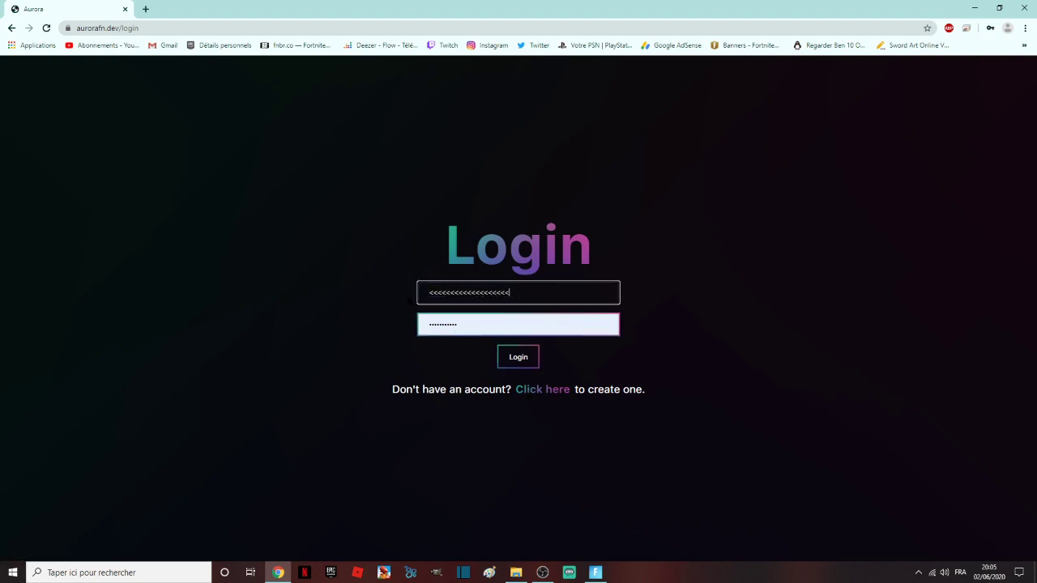
pyautogui.press('BackSpace')
pyautogui.press('BackSpace')
pyautogui.press('BackSpace')
pyautogui.press('BackSpace')
pyautogui.press('BackSpace')
pyautogui.press('BackSpace')
pyautogui.press('BackSpace')
pyautogui.press('BackSpace')
pyautogui.press('BackSpace')
pyautogui.press('BackSpace')
pyautogui.press('BackSpace')
pyautogui.press('BackSpace')
pyautogui.press('BackSpace')
pyautogui.press('BackSpace')
pyautogui.press('BackSpace')
pyautogui.press('BackSpace')
pyautogui.press('BackSpace')
pyautogui.press('BackSpace')
pyautogui.press('BackSpace')
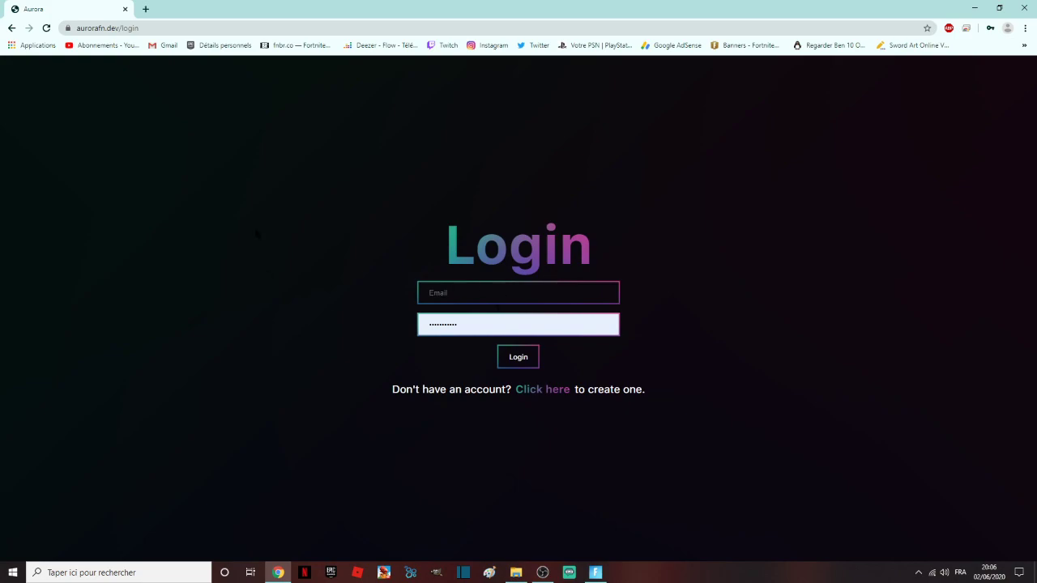
# Step: Close the browser and minimise the serv folder window to show the desktop
pyautogui.click(1024, 8)
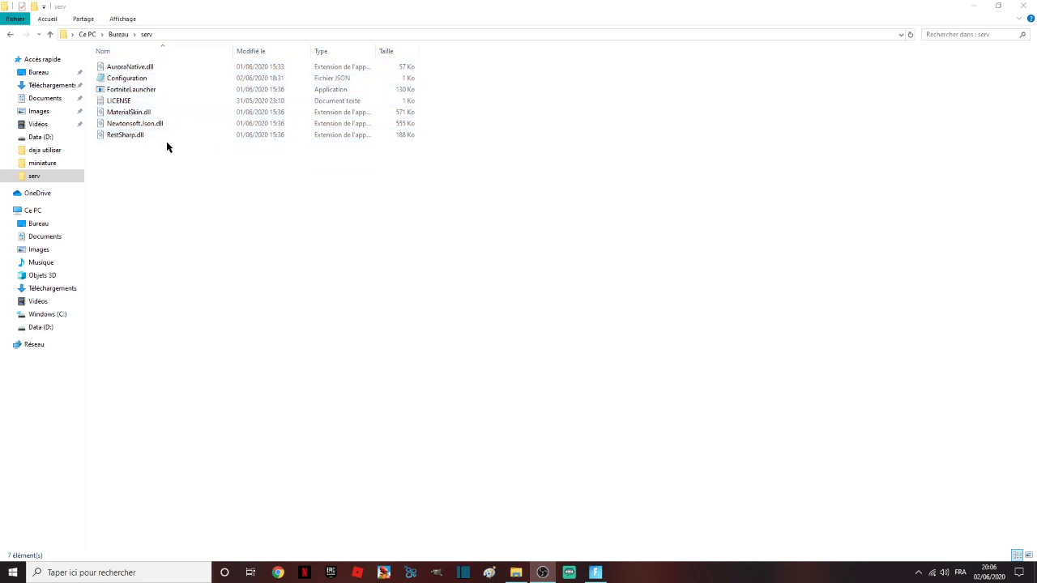
pyautogui.click(974, 6)
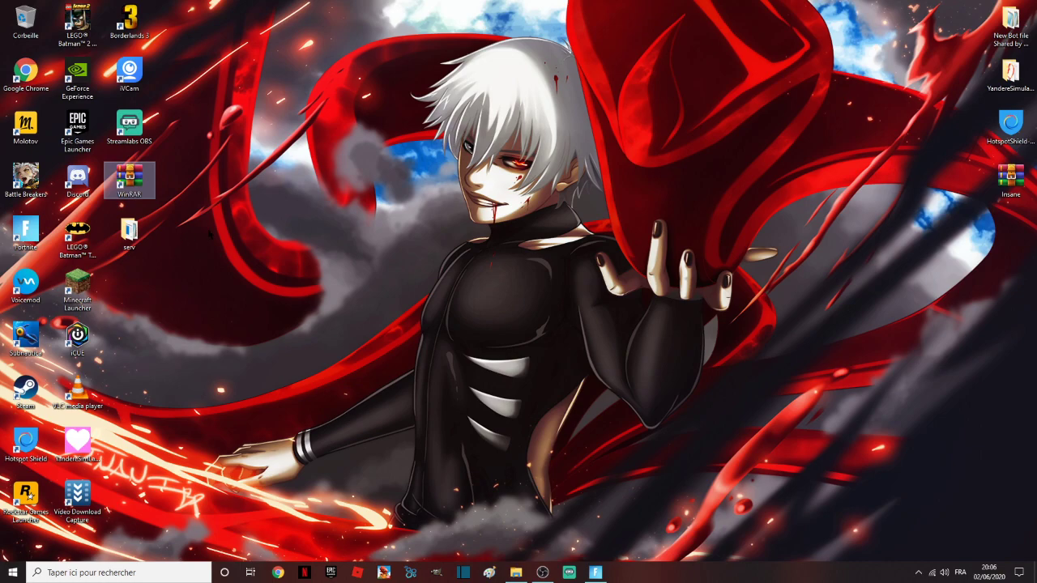
# Step: Create a new folder on the desktop beside the serv folder
pyautogui.rightClick(208, 230)
pyautogui.moveTo(264, 324)
pyautogui.click(370, 321)
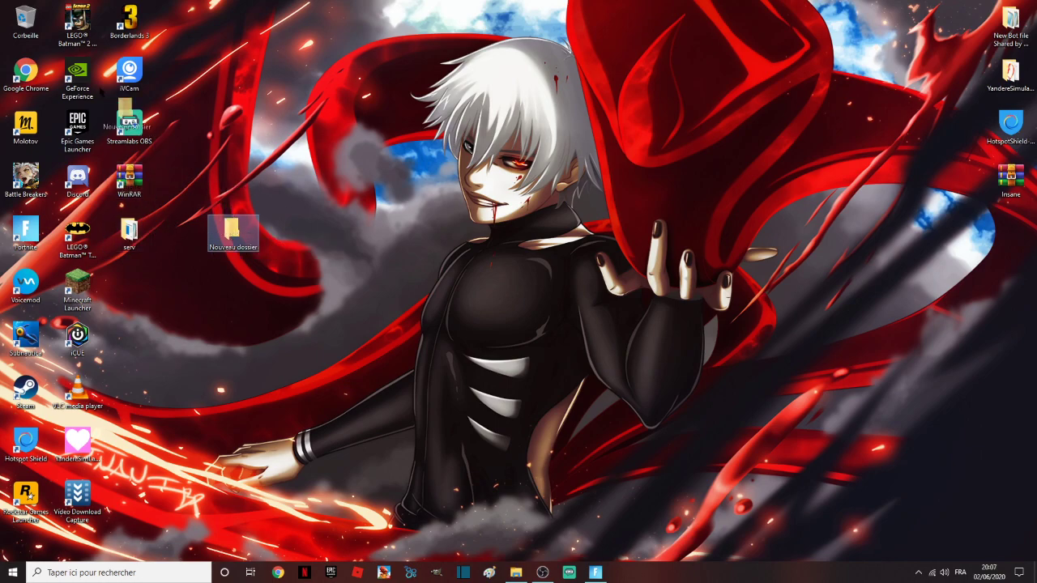
# Step: Open the serv folder from the desktop and start the FortniteLauncher application
pyautogui.doubleClick(131, 232)
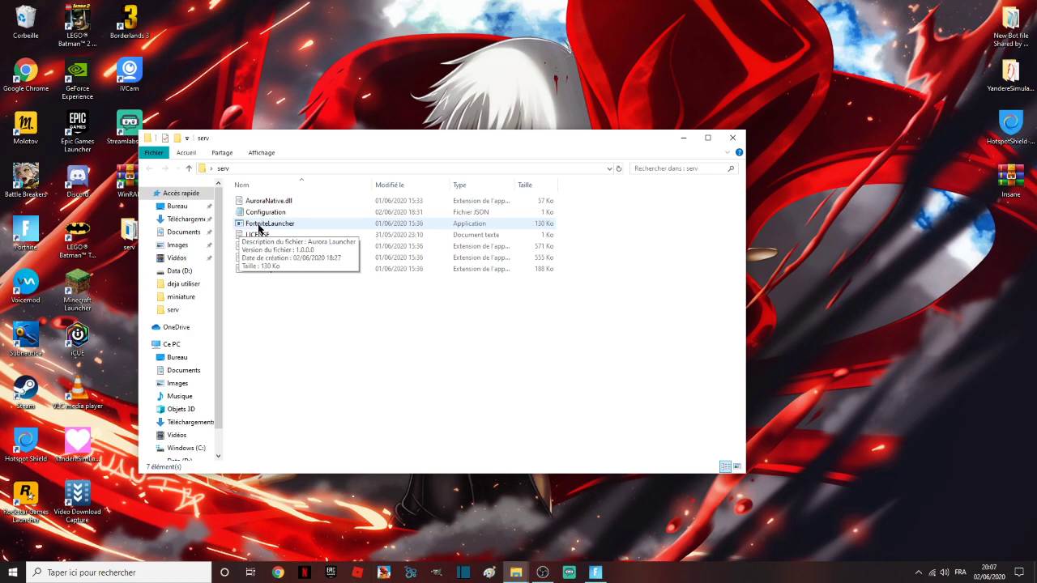
pyautogui.doubleClick(266, 226)
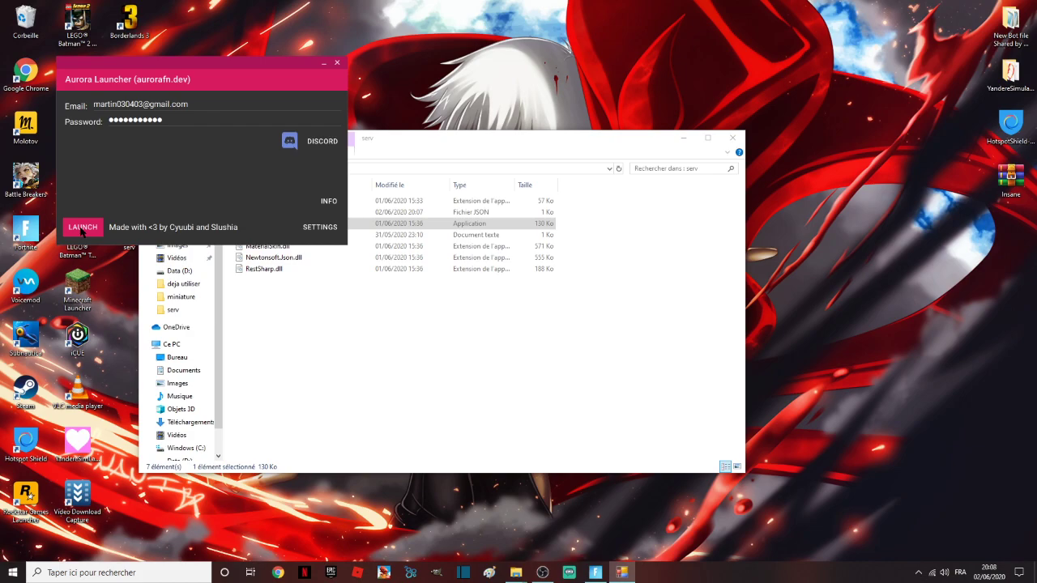
# Step: Close the Aurora Launcher and the serv folder window
pyautogui.click(337, 62)
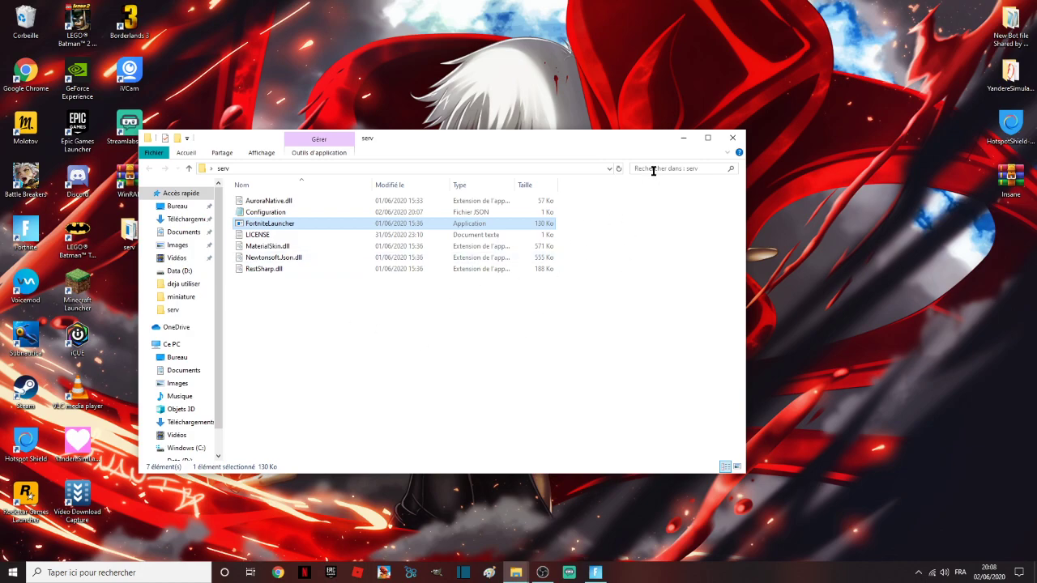
pyautogui.click(708, 143)
pyautogui.click(1022, 6)
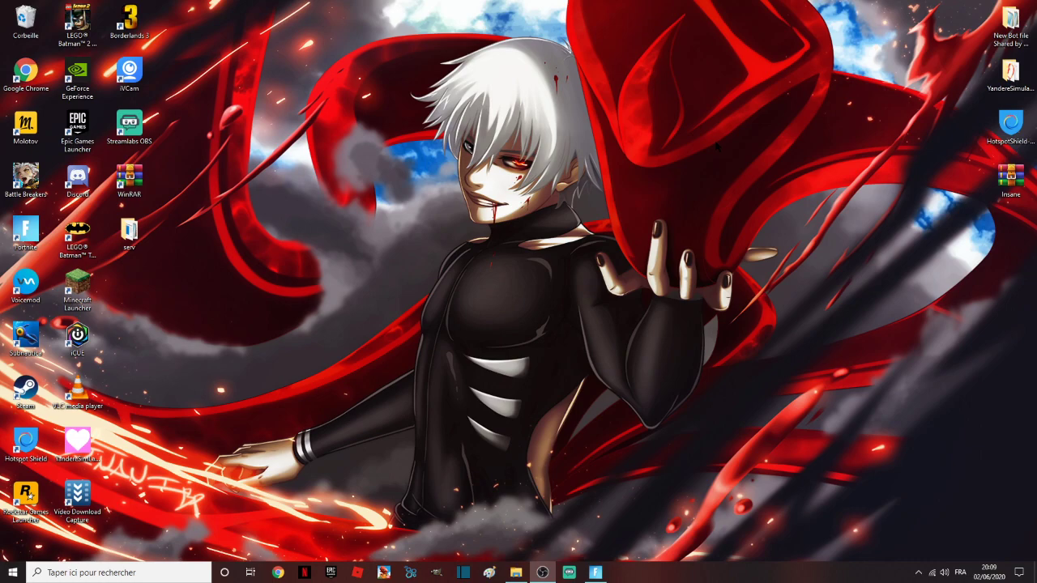
# Step: Switch to the running Fortnite window
pyautogui.click(595, 572)
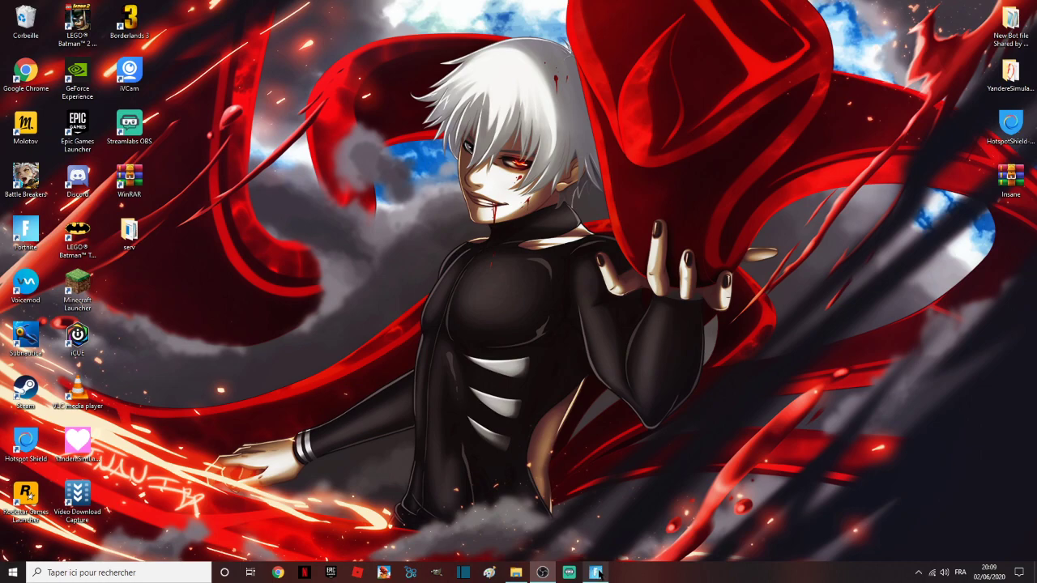